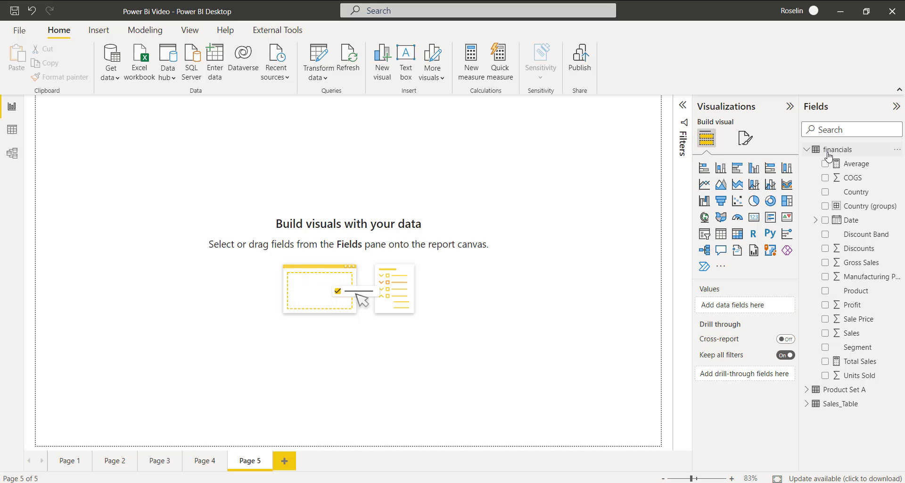
Add a clustered column chart to Page 5, enlarged and centred to fill most of the canvas.
left_click(9, 131)
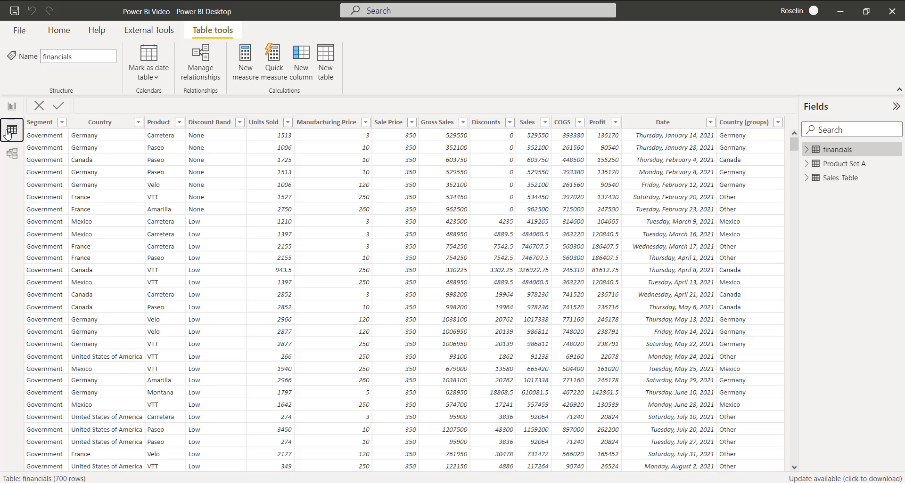
left_click(12, 108)
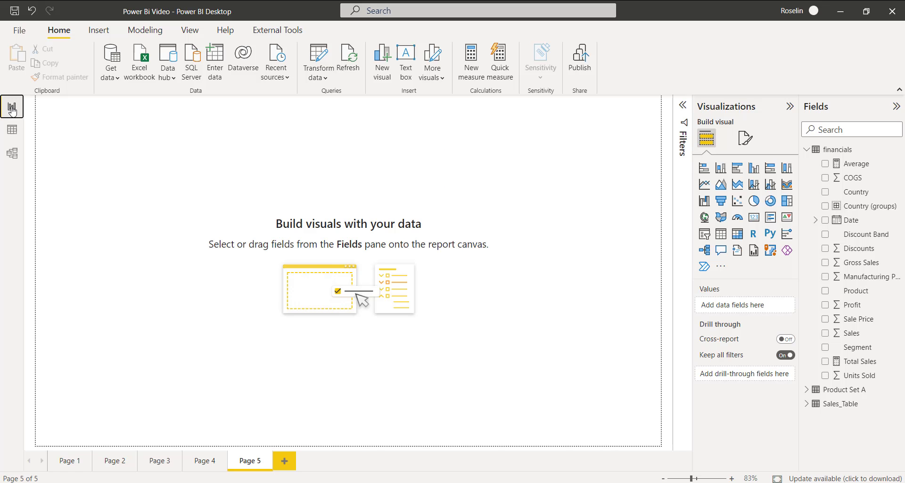
left_click(753, 168)
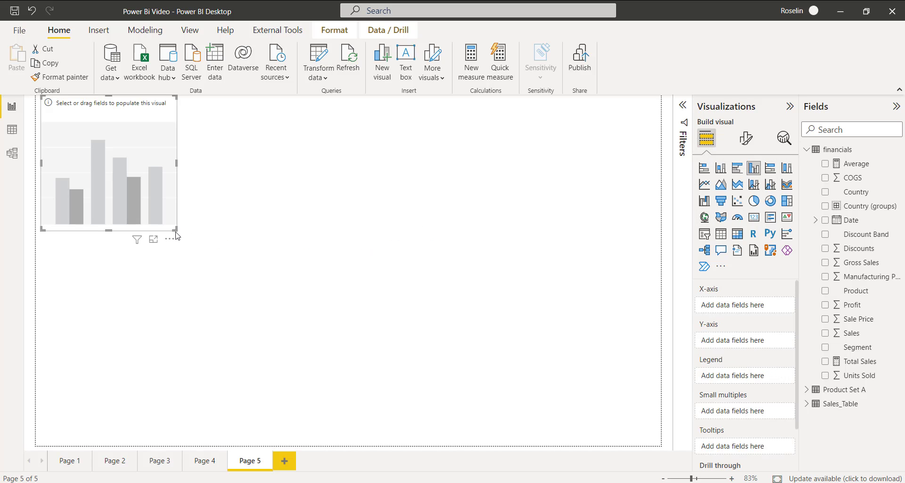
left_click_drag(169, 228, 536, 408)
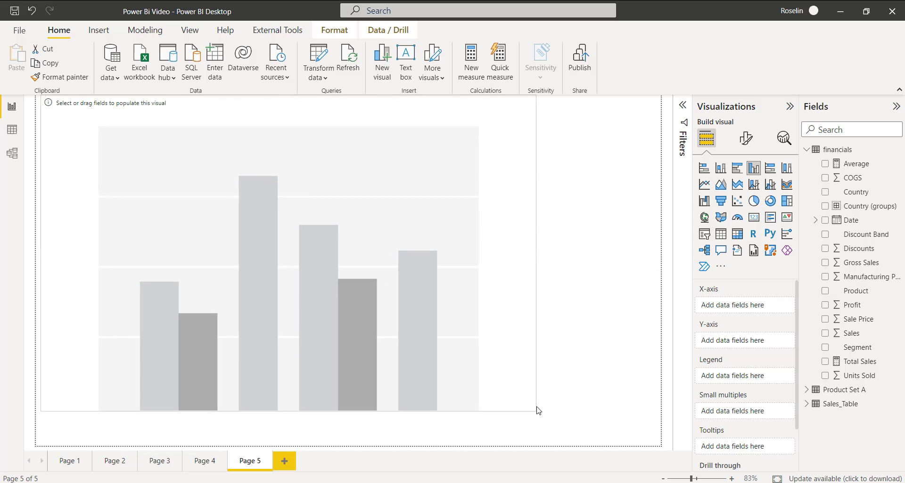
left_click_drag(467, 278, 520, 276)
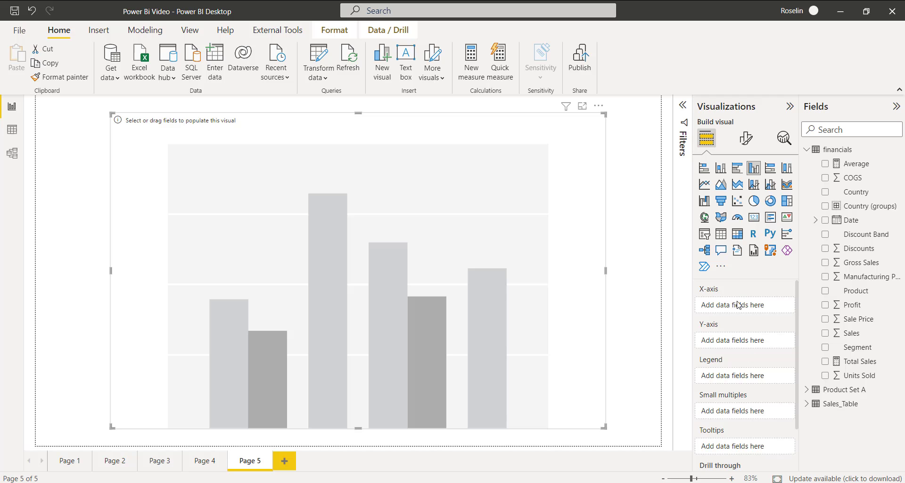
Plot Sales by Year on the chart, with Quarter and Month removed and Country as the legend.
left_click_drag(844, 222, 744, 315)
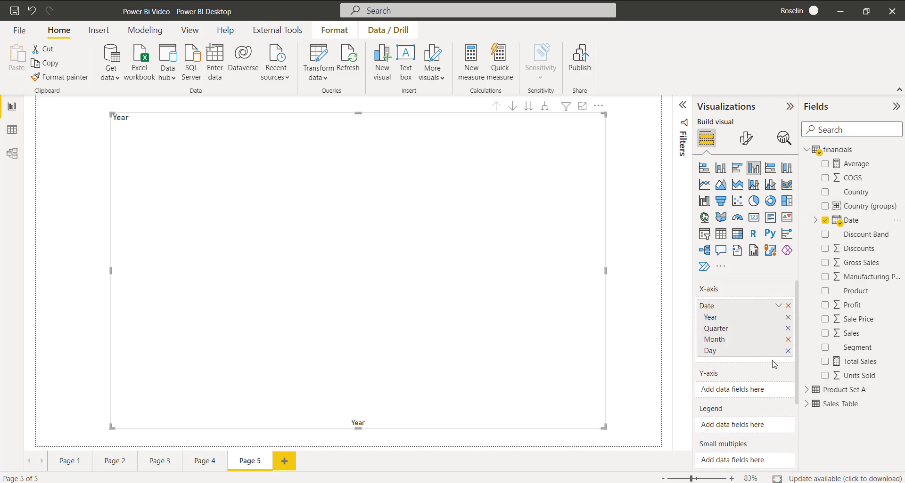
left_click(788, 341)
left_click(787, 328)
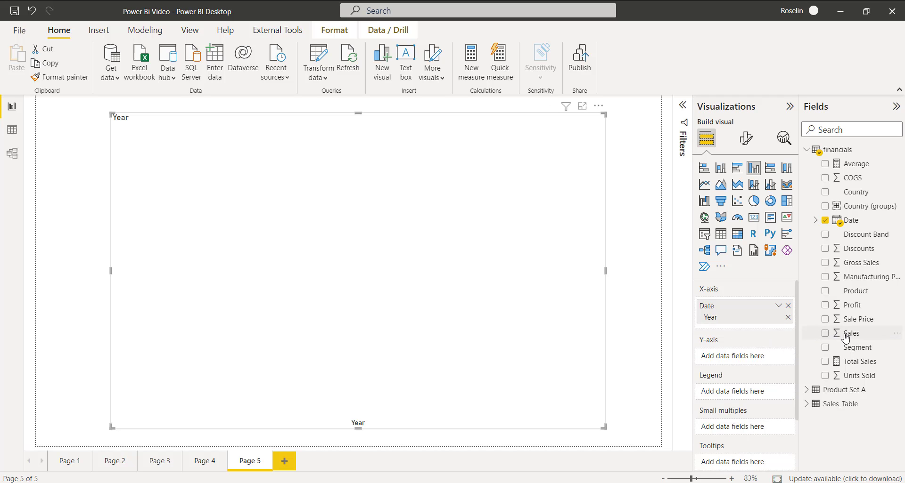
left_click_drag(852, 335, 751, 356)
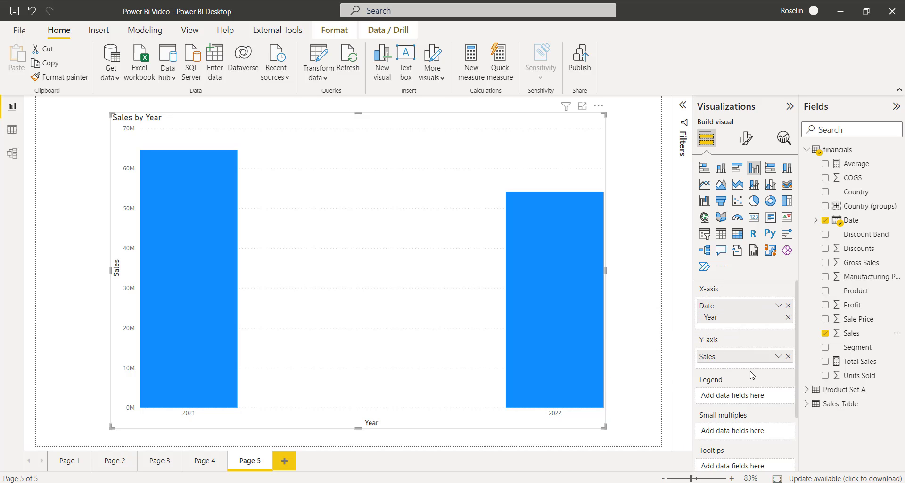
left_click_drag(850, 192, 750, 388)
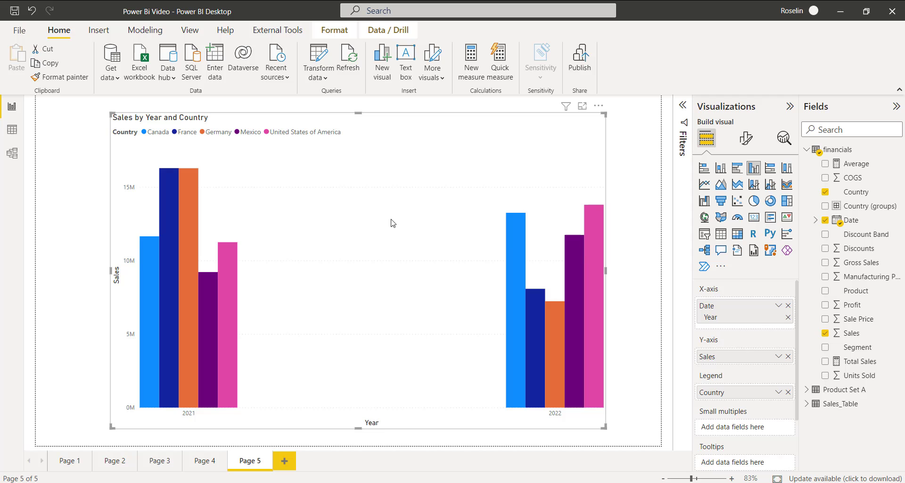
Keep the chart's X-axis type Continuous, then bring up the chart's Analytics options.
left_click(745, 139)
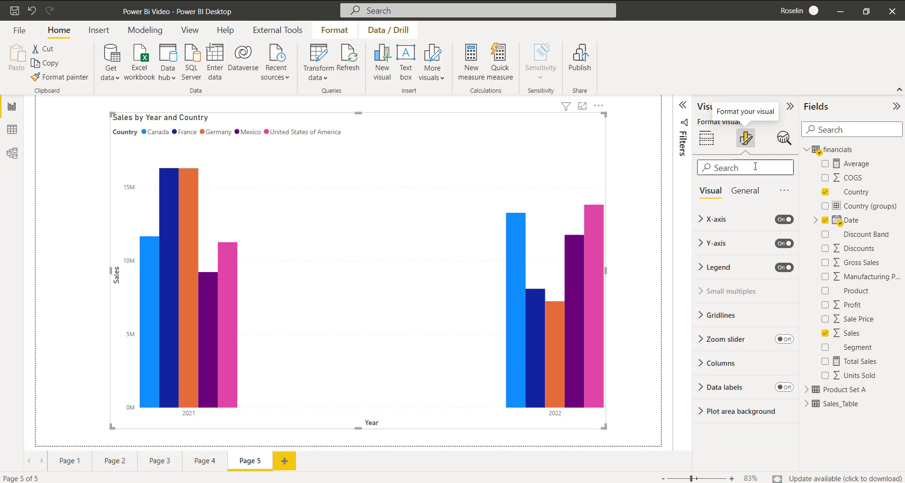
left_click(728, 222)
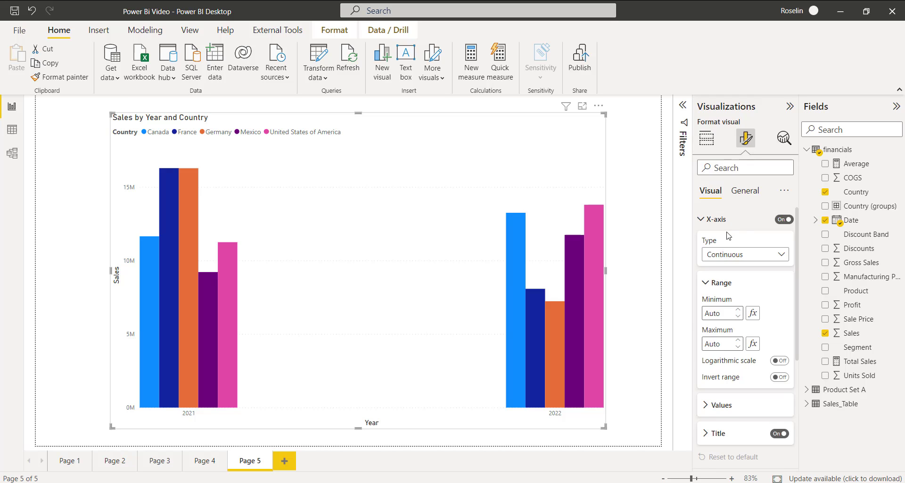
left_click(724, 261)
left_click(724, 260)
left_click(724, 260)
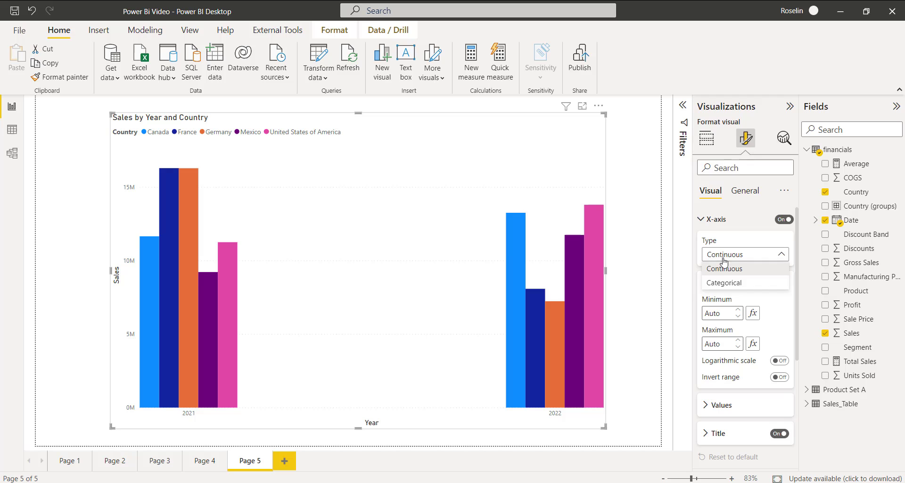
left_click(725, 270)
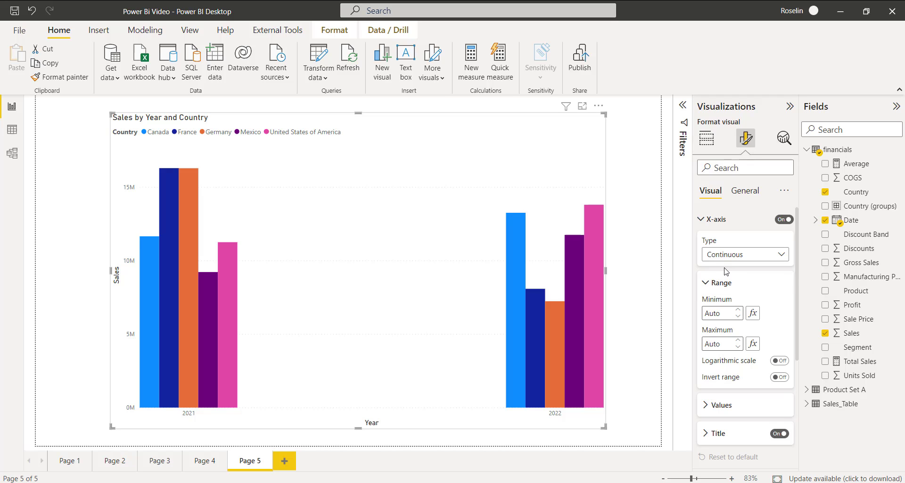
left_click(779, 150)
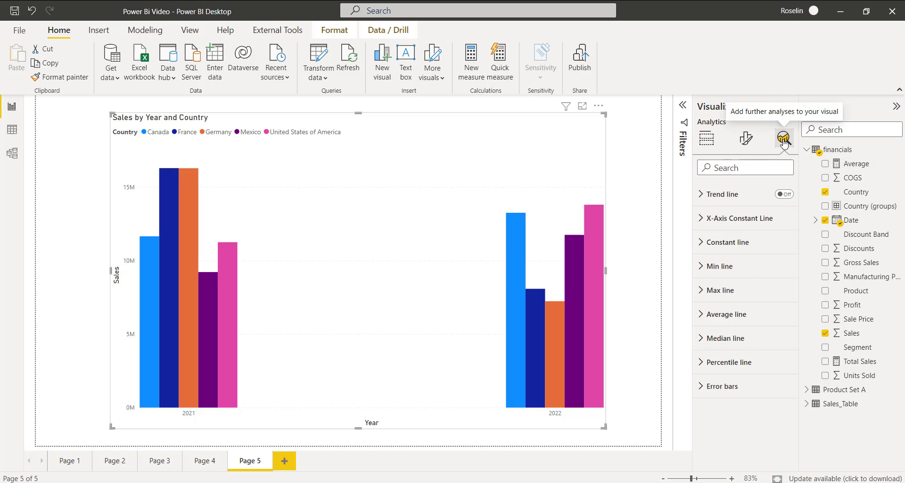
Add a Dashed trend line to the chart and colour it light blue.
left_click(783, 194)
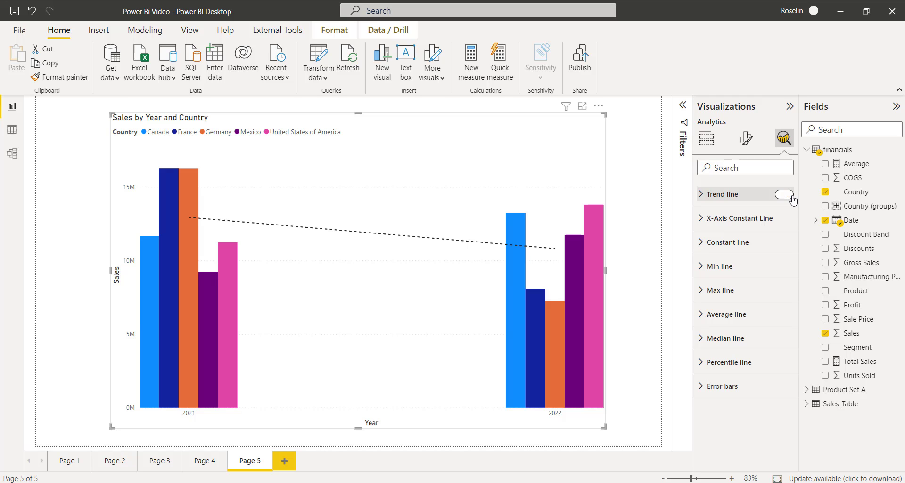
left_click(722, 194)
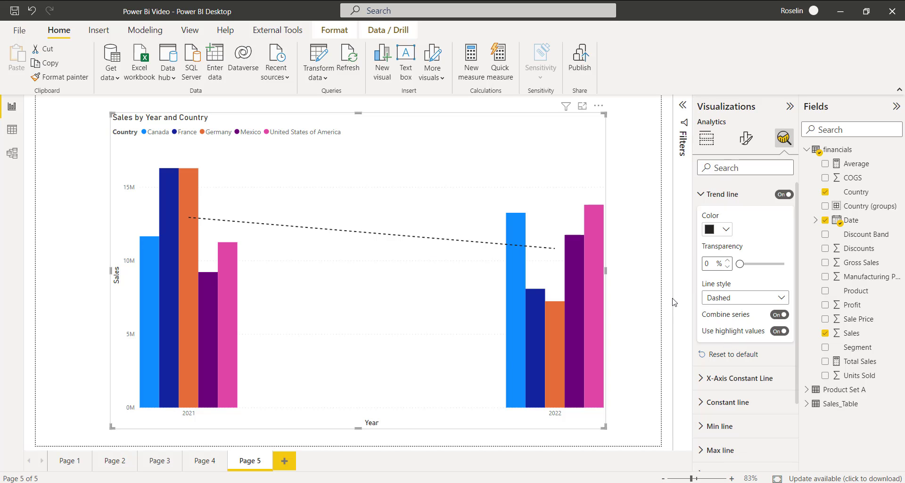
left_click(708, 303)
left_click(708, 305)
left_click(718, 235)
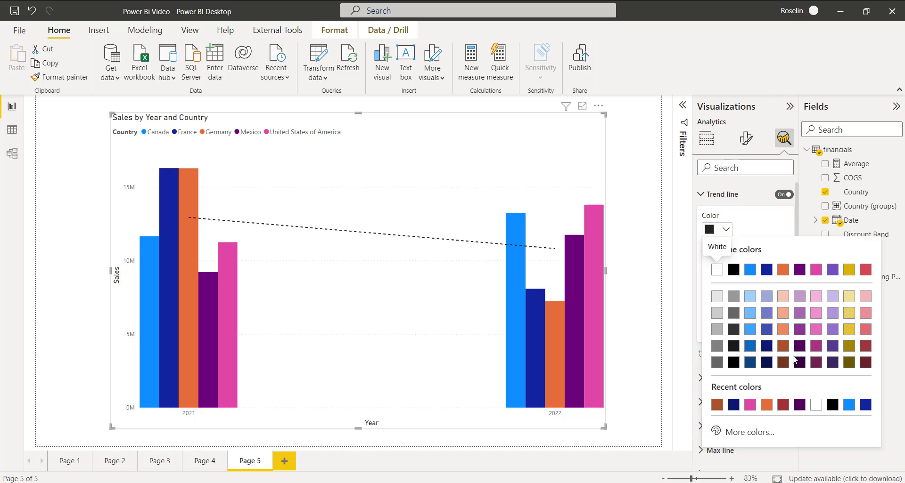
left_click(749, 330)
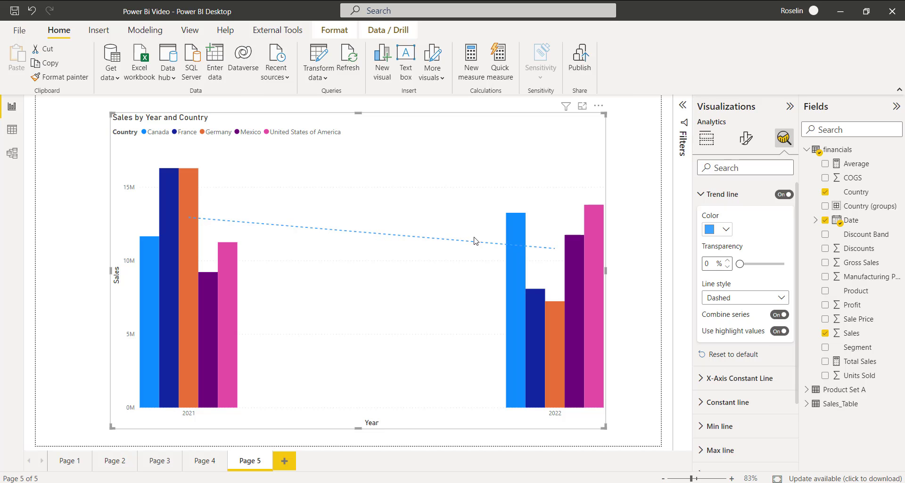
Switch the trend line to solid, then reset its settings to default.
left_click(724, 298)
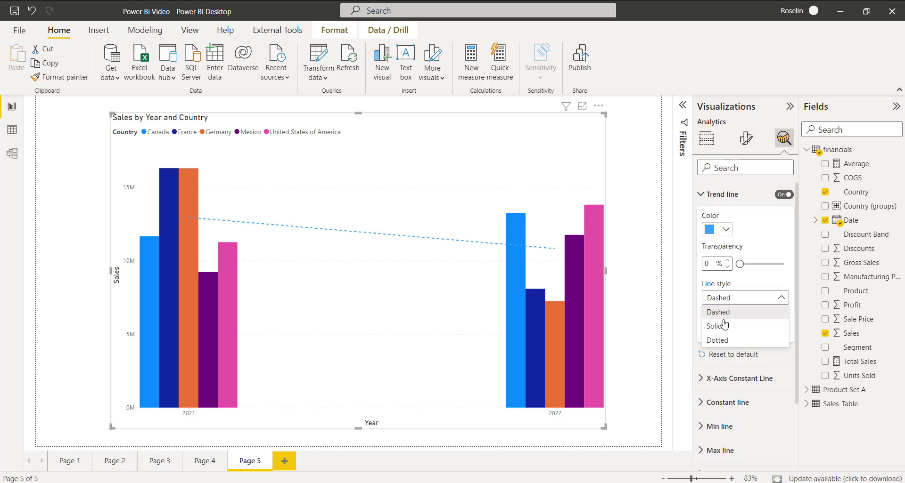
left_click(726, 324)
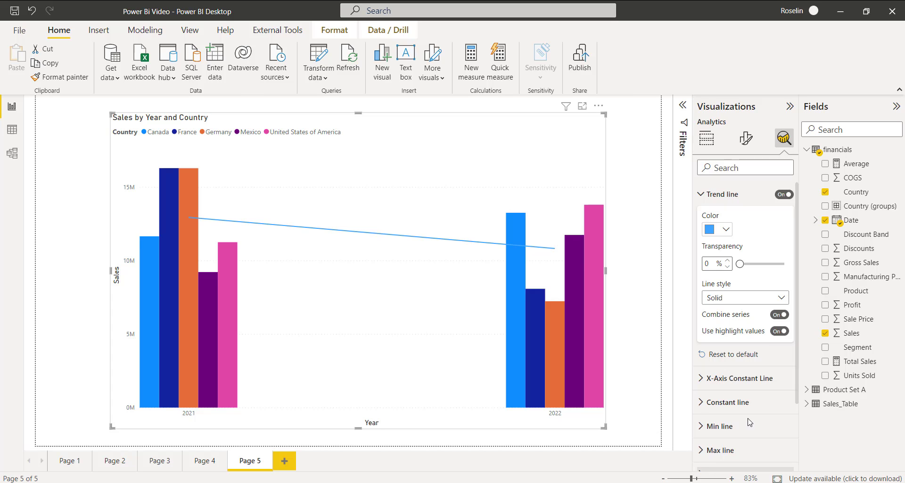
left_click(725, 366)
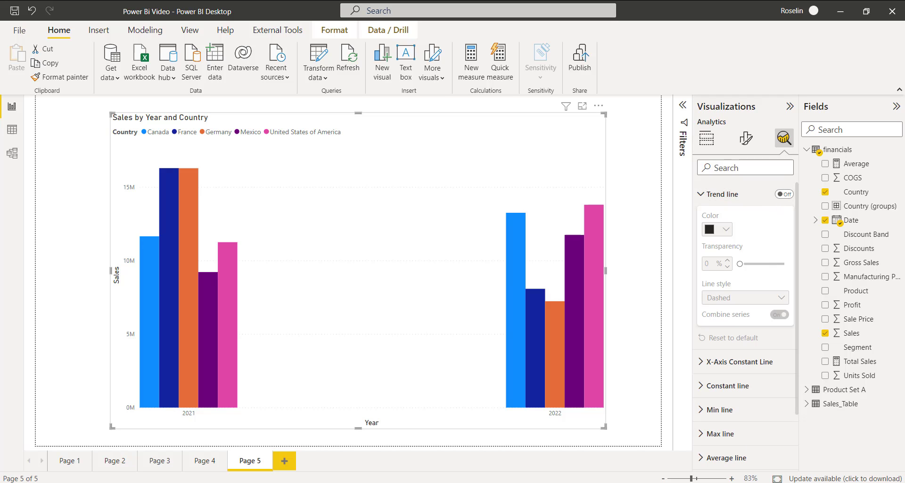
Turn the dashed trend line back on, keep the X-axis Continuous, and add Page 6.
left_click(783, 194)
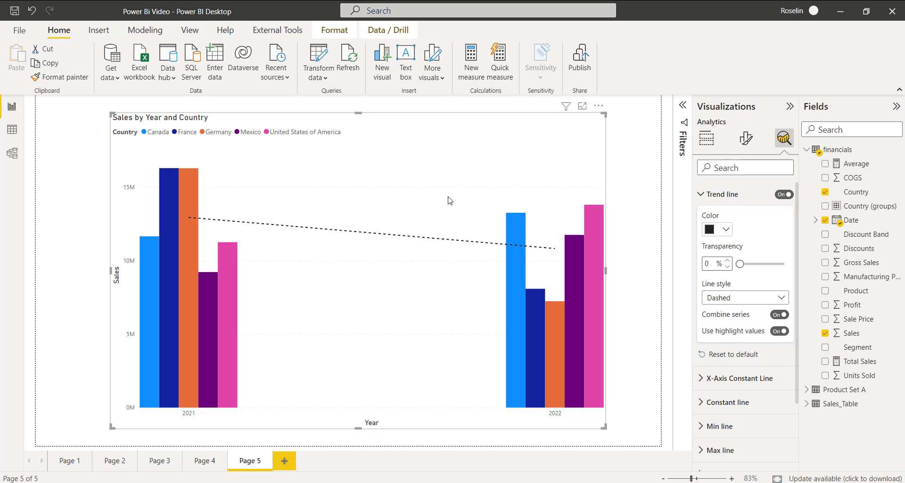
left_click(745, 138)
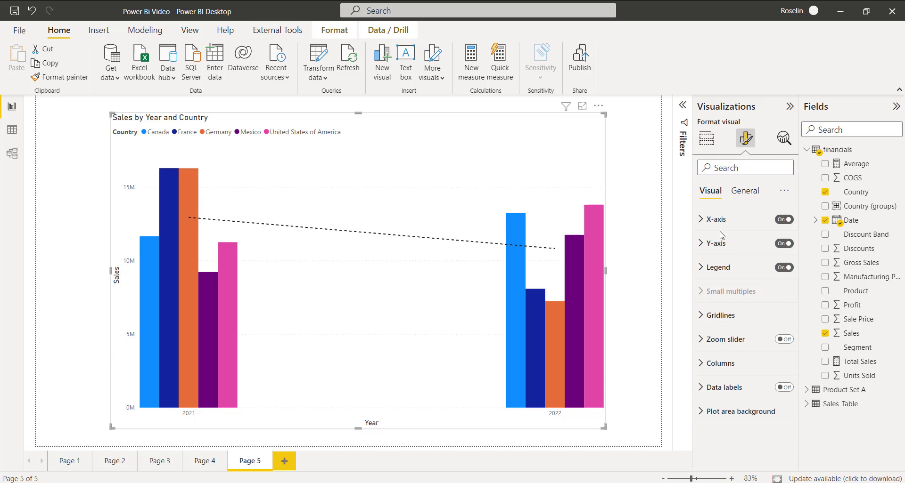
left_click(717, 220)
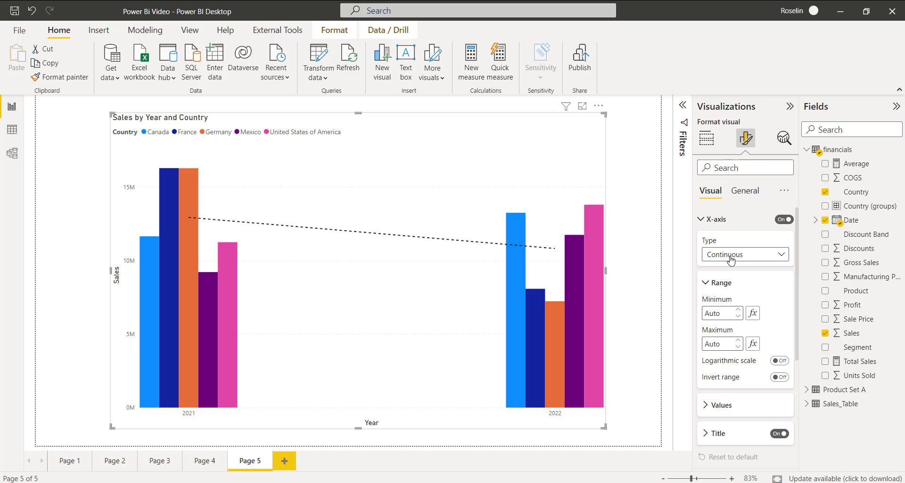
left_click(729, 260)
left_click(730, 264)
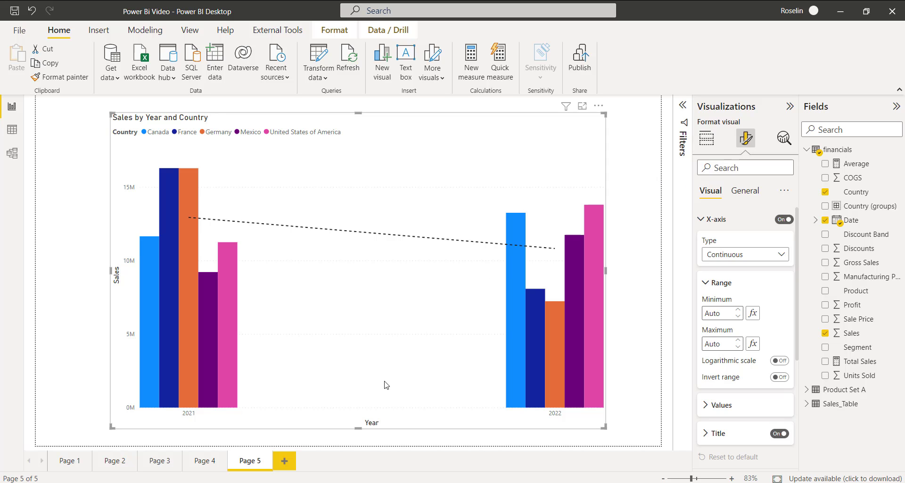
left_click(285, 462)
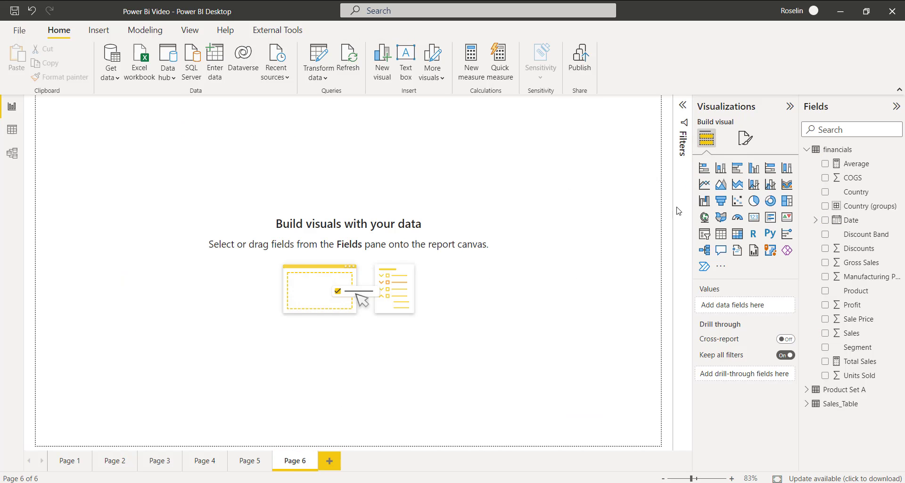
Insert a clustered column chart of Sales by Product on Page 6, sized and positioned to fit.
left_click(753, 168)
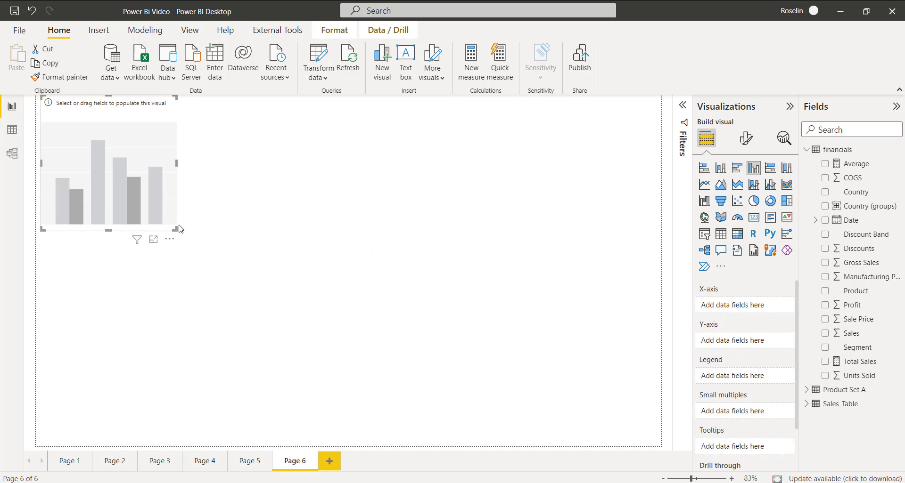
left_click_drag(175, 229, 482, 261)
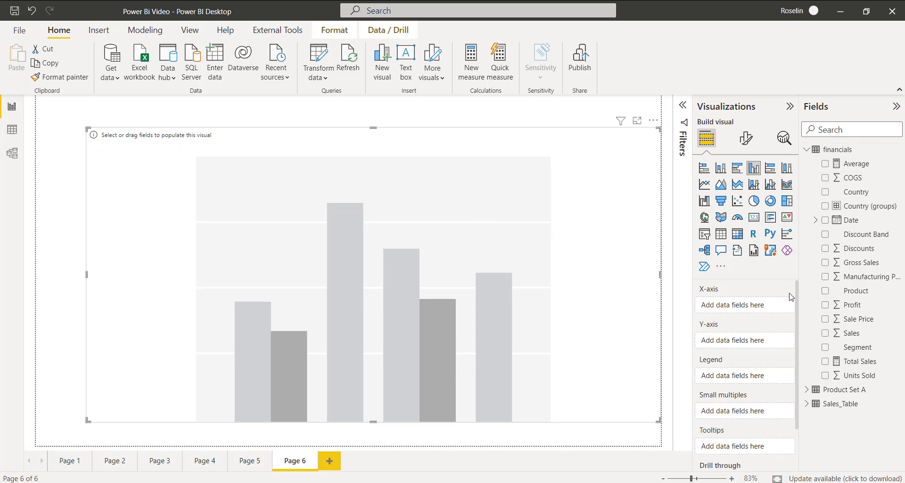
left_click_drag(876, 294, 773, 303)
left_click_drag(856, 339, 751, 348)
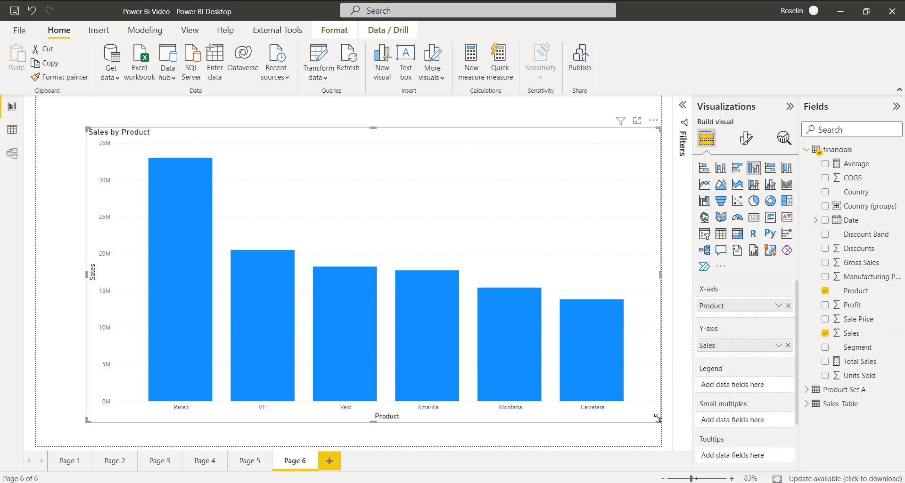
left_click_drag(658, 418, 624, 399)
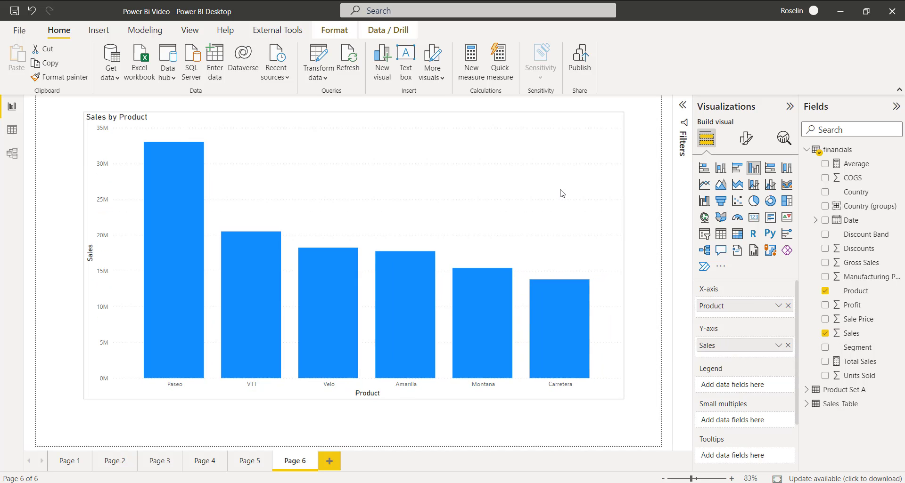
left_click_drag(562, 193, 557, 204)
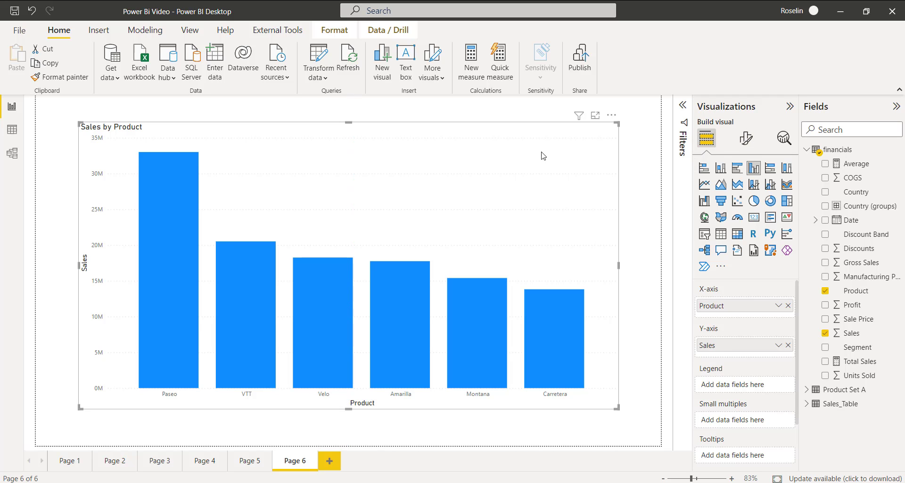
Browse the Sales by Product chart's X-axis formatting and Analytics options.
left_click(745, 138)
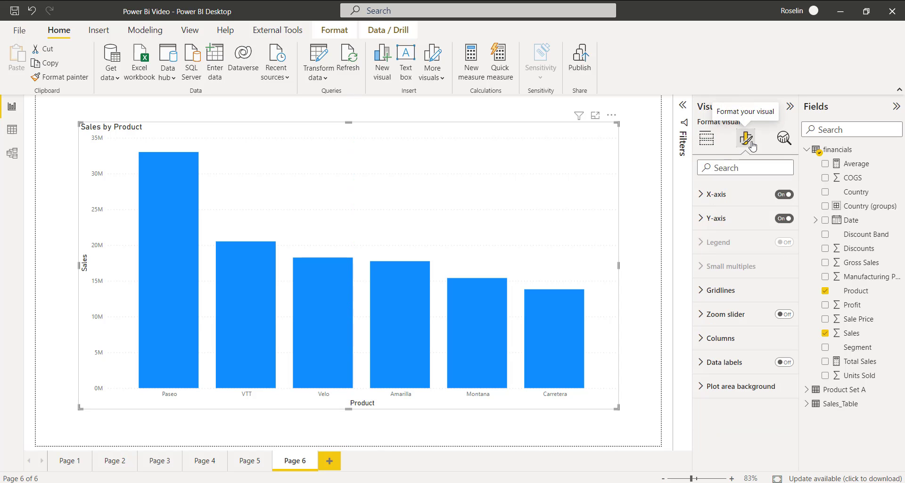
left_click(738, 219)
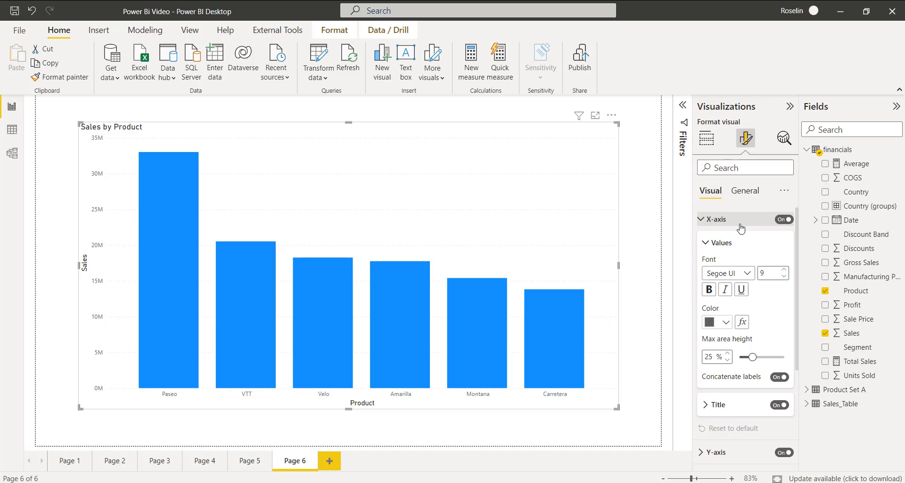
left_click(740, 225)
left_click(740, 225)
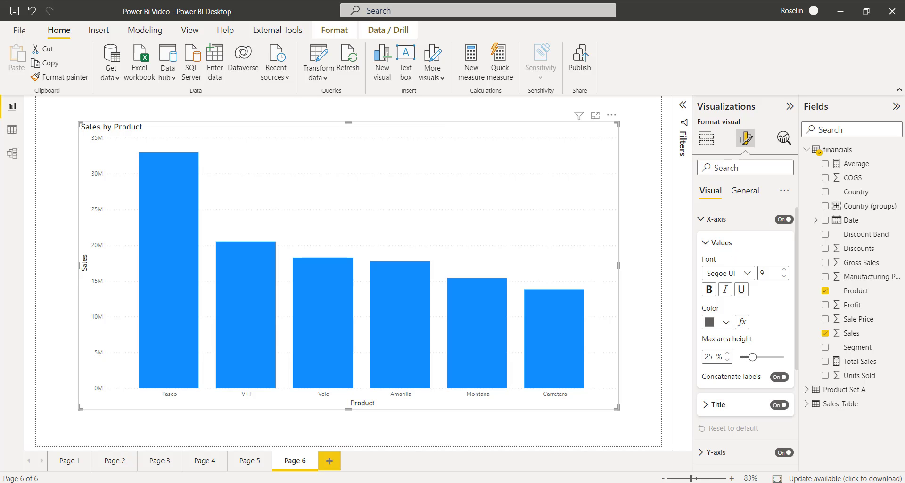
left_click(748, 245)
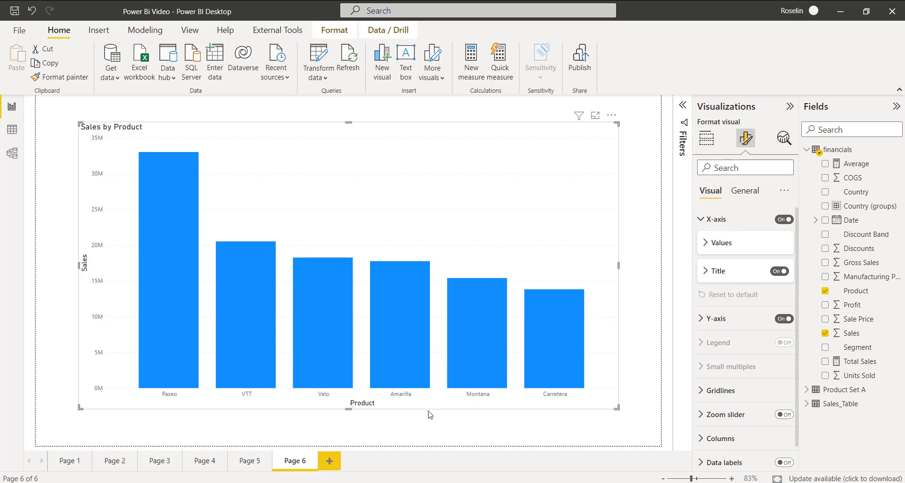
left_click(777, 140)
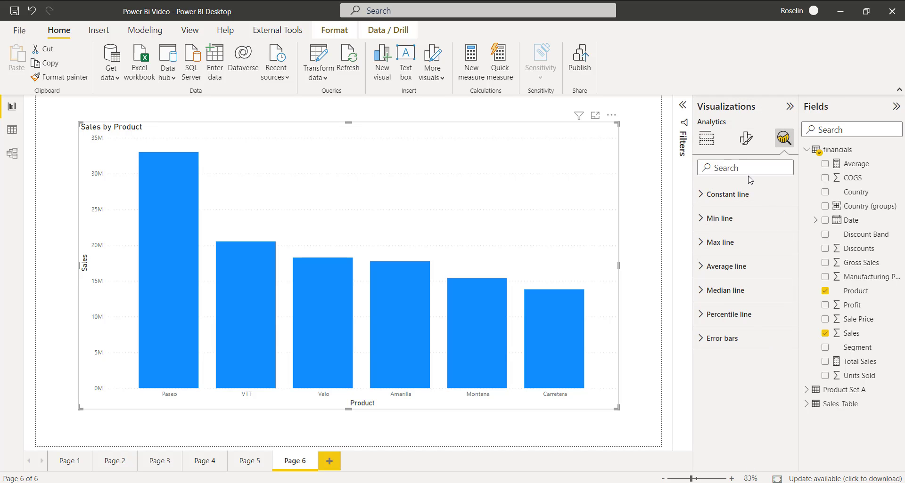
On Page 5, select the Sales by Year and Country chart and expand its X-axis formatting.
left_click(250, 466)
left_click(540, 209)
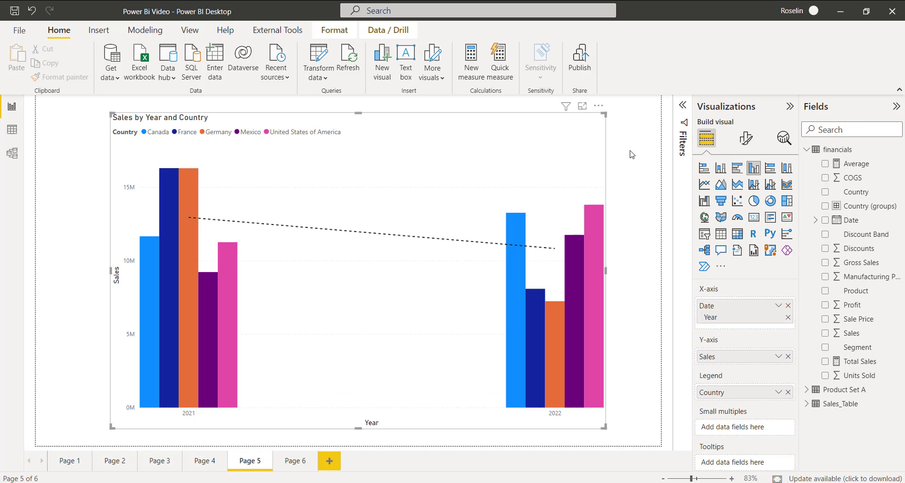
left_click(745, 139)
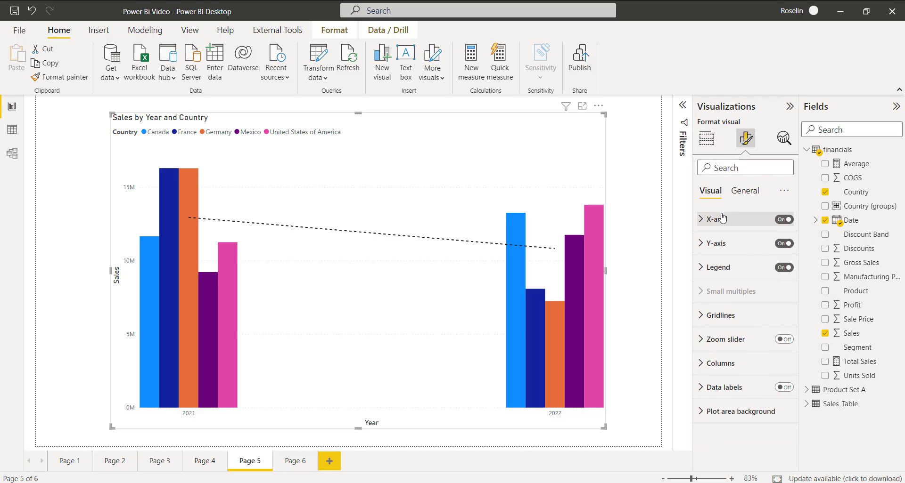
left_click(715, 216)
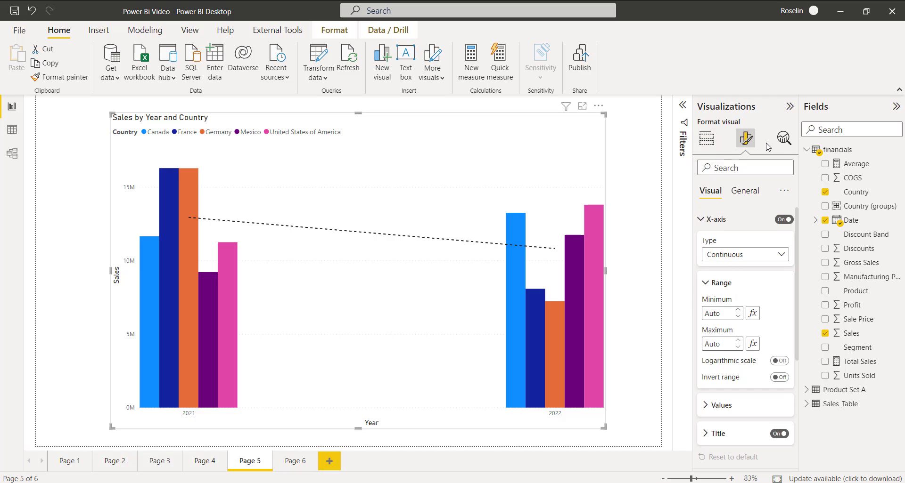